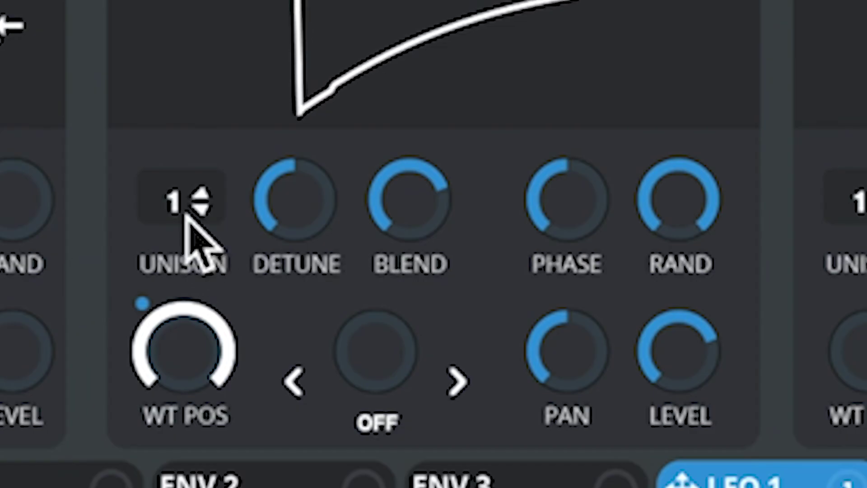
Set oscillator A to 7 unison voices and reduce its detune amount.
drag(331, 217, 333, 193)
drag(199, 84, 235, 18)
drag(296, 198, 220, 406)
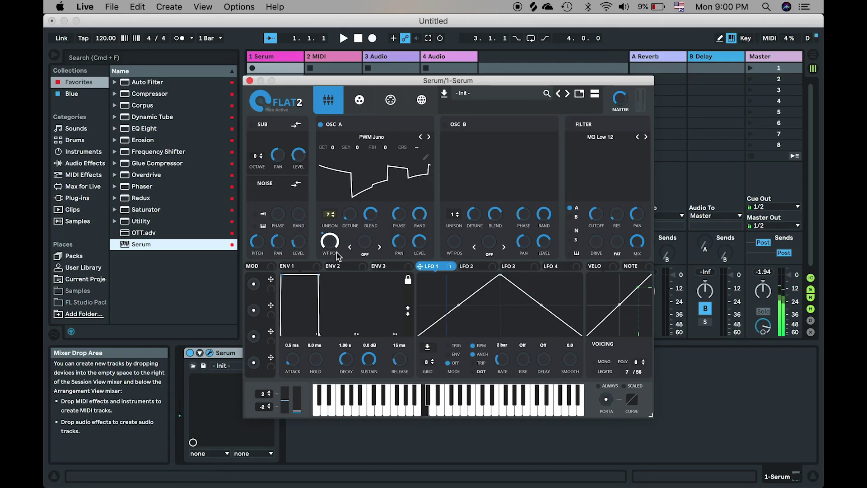
Enable the Distortion effect and raise its drive.
click(359, 101)
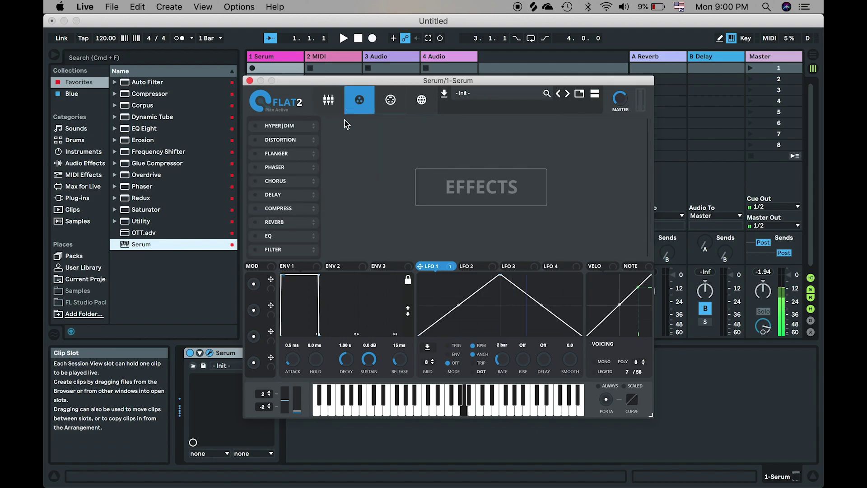
click(260, 144)
drag(546, 133, 552, 78)
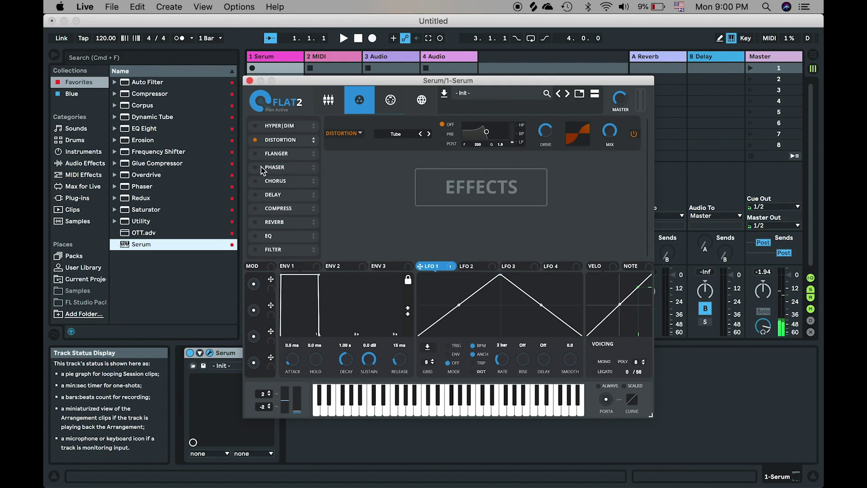
Enable Hyper/Dimension, move it after Distortion, and adjust the Hyper mix and reduce the Dimension size to minimum.
click(273, 126)
drag(272, 126, 275, 146)
drag(358, 244, 299, 407)
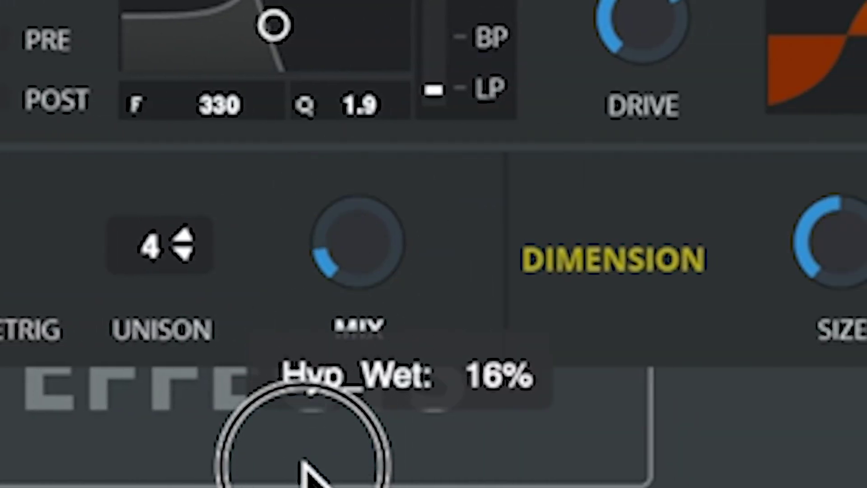
drag(513, 290, 380, 2)
drag(188, 202, 136, 487)
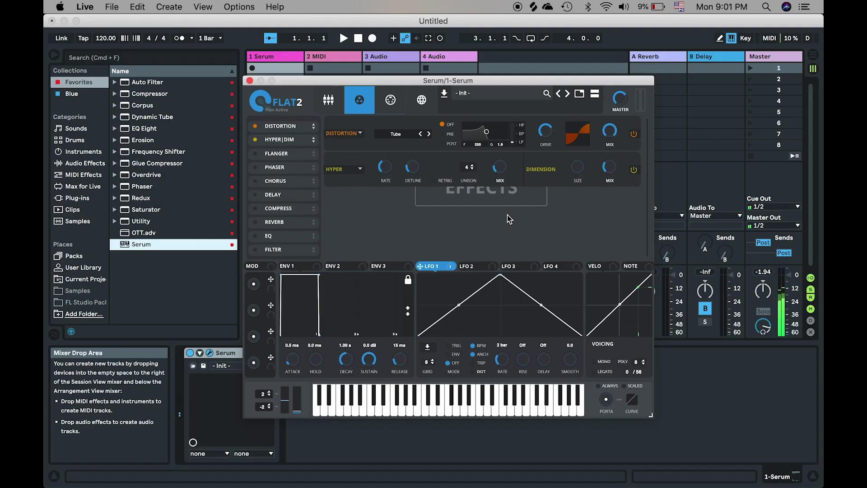
Enable the Compressor in multiband mode and raise its gain to about 7 dB.
click(256, 208)
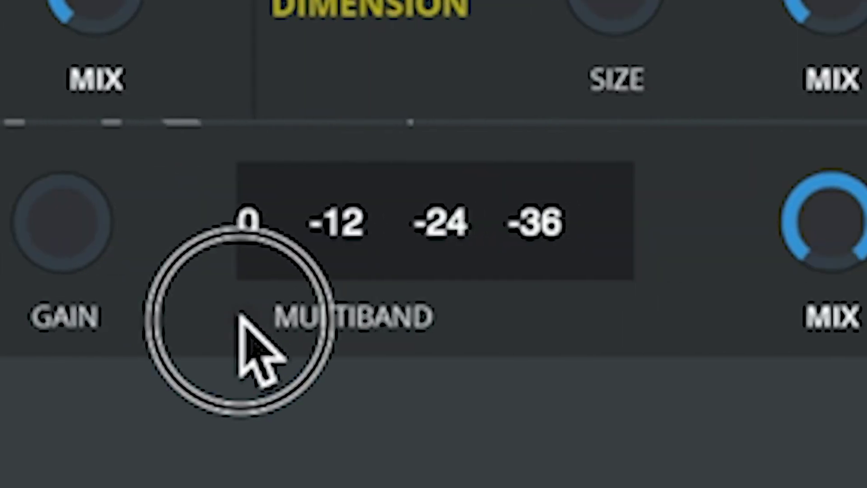
click(521, 216)
drag(103, 221, 105, 10)
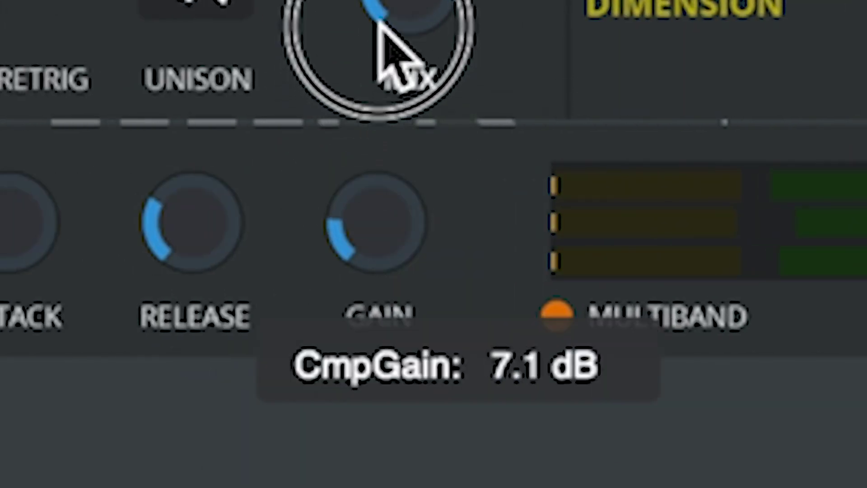
drag(384, 27, 397, 20)
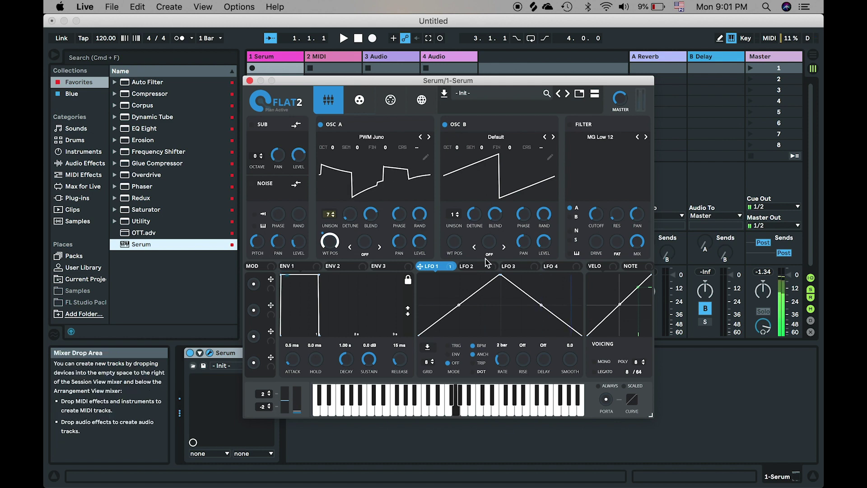
Set oscillator B's warp mode to Sync and modulate the warp amount with LFO 2 running at a one-bar rate.
click(488, 259)
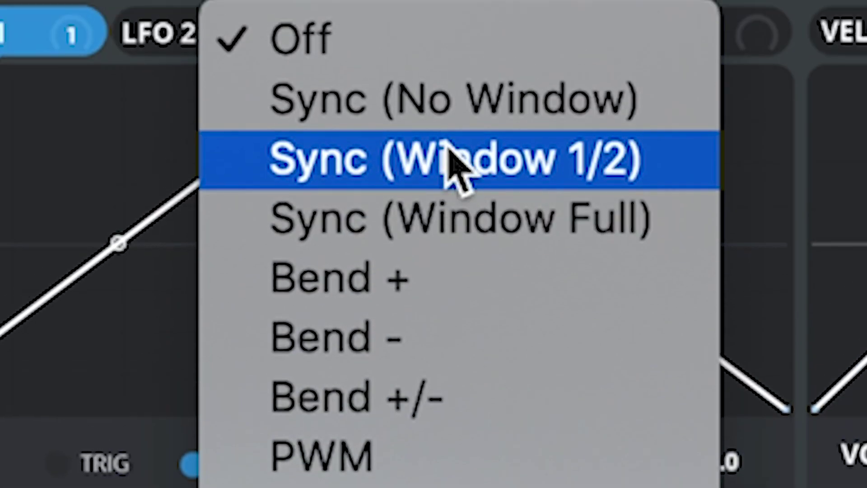
click(441, 131)
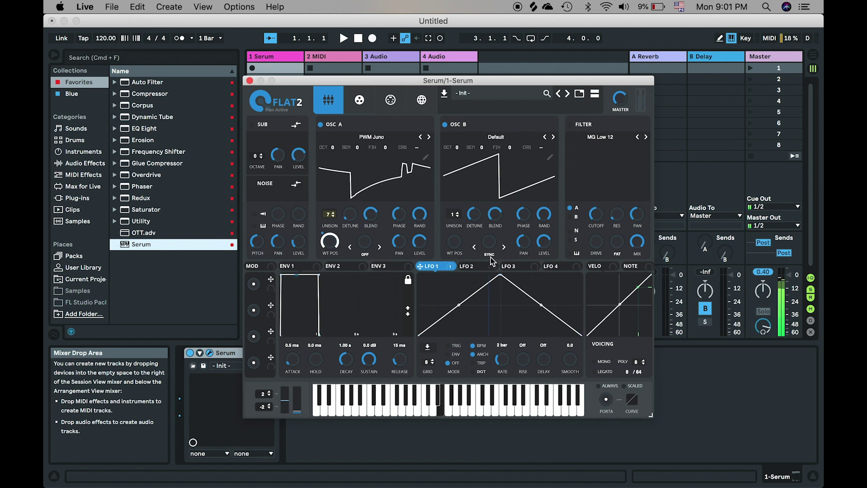
drag(456, 266, 489, 241)
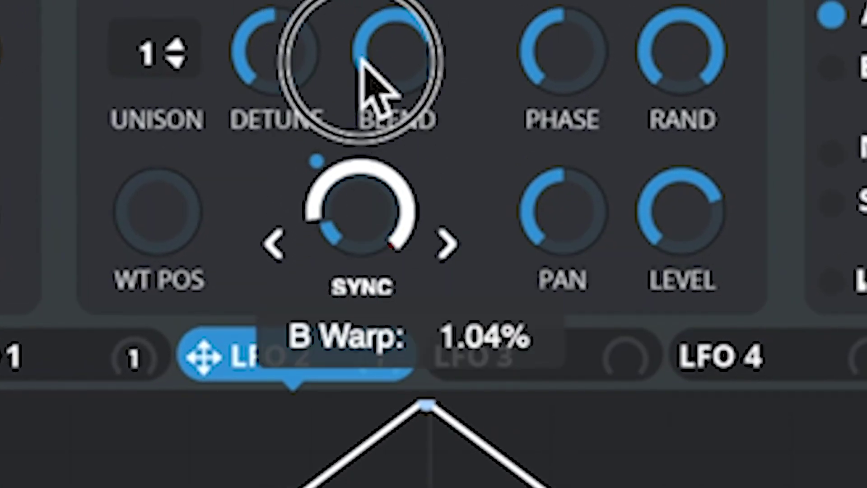
drag(345, 155, 285, 371)
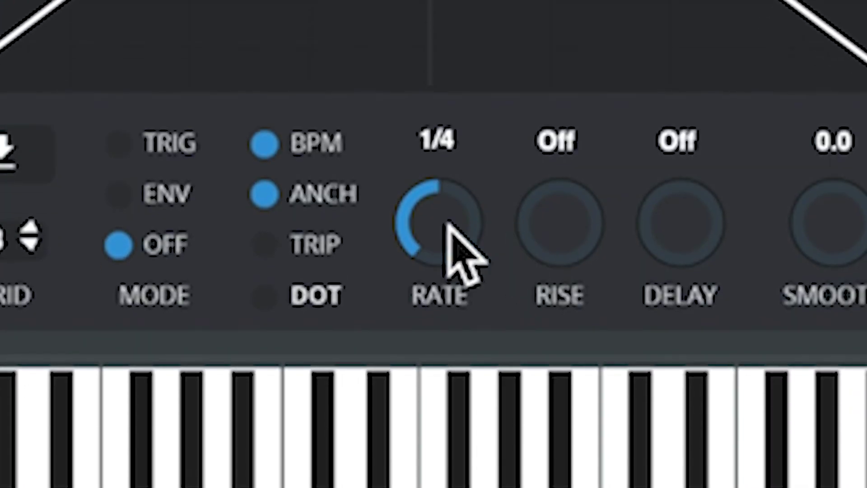
drag(448, 223, 408, 302)
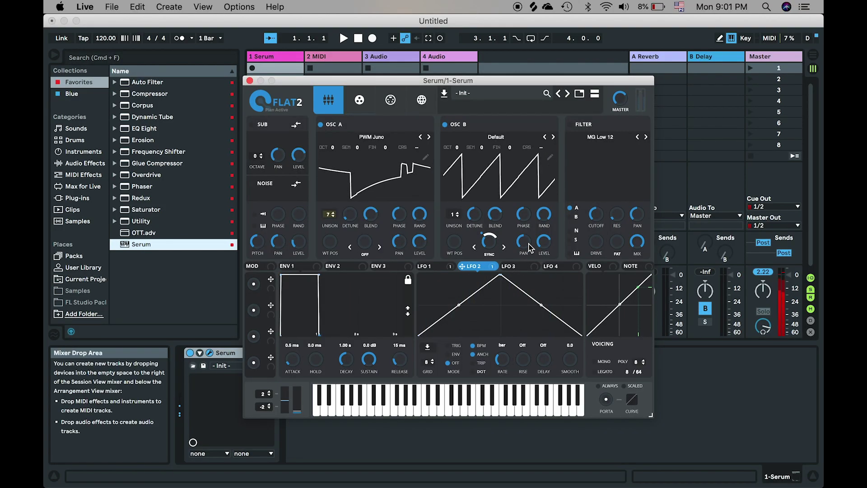
Enable the sub oscillator and choose the sawtooth waveform for it.
click(258, 124)
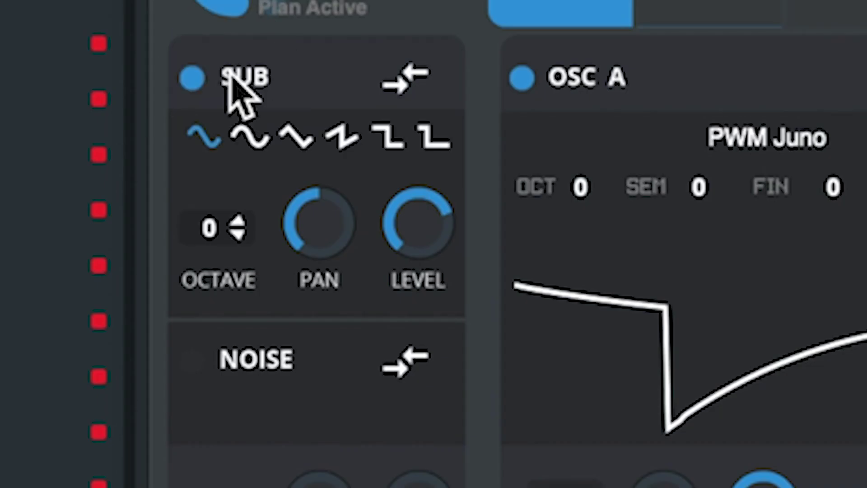
click(282, 137)
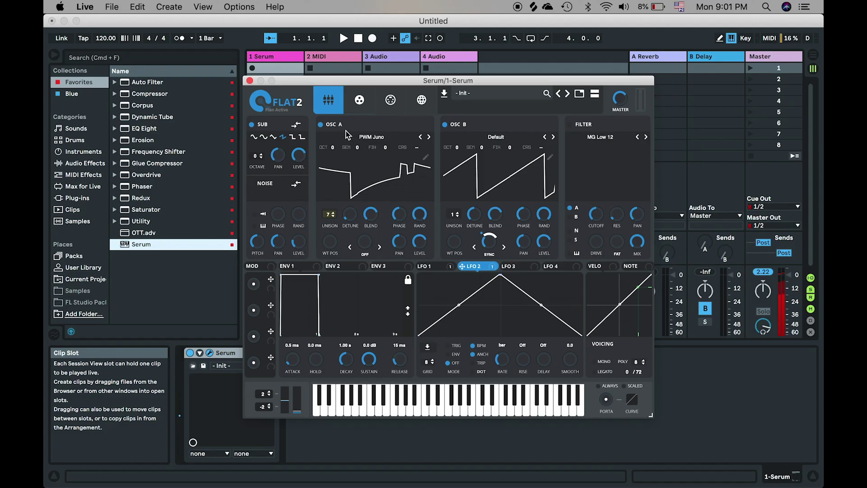
Enable the Reverb and Delay effects and place Delay between the Compressor and Reverb.
click(359, 100)
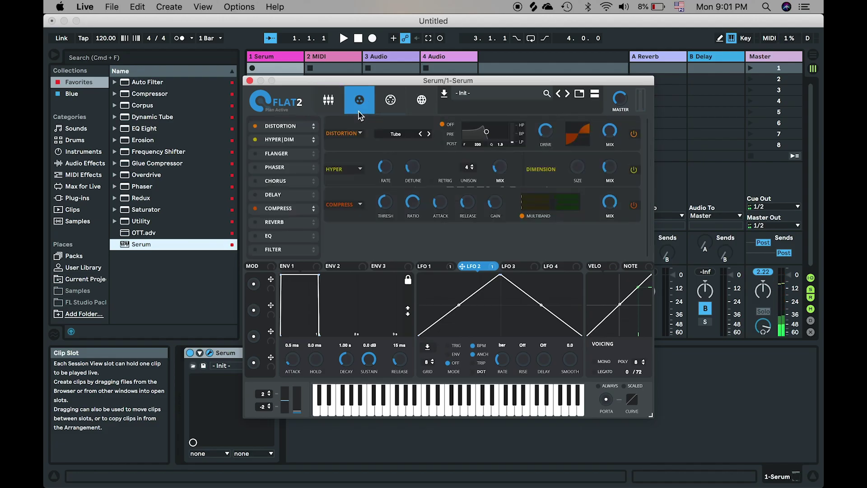
click(255, 222)
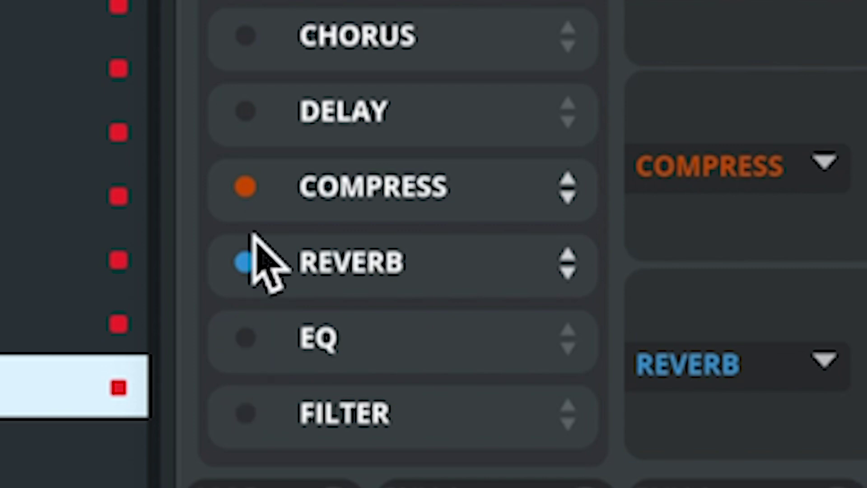
click(245, 112)
drag(379, 116, 372, 211)
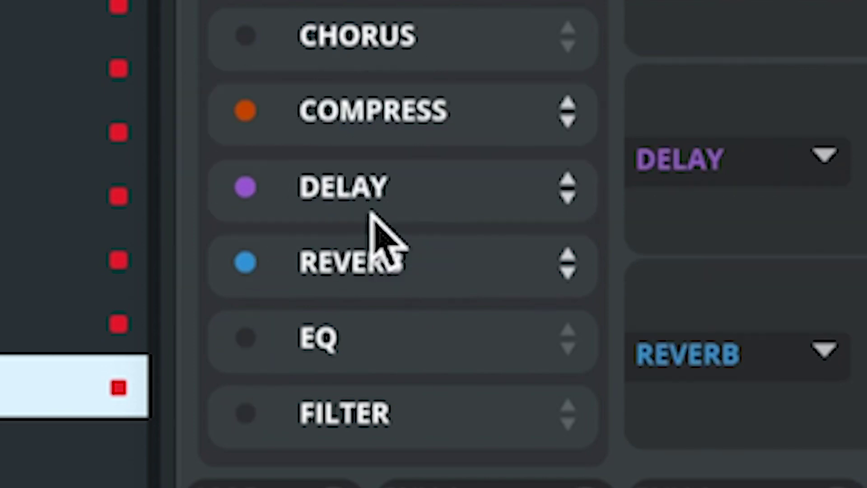
Set the delay's right-channel time to 1/8 and switch it to ping-pong mode.
drag(571, 260, 556, 316)
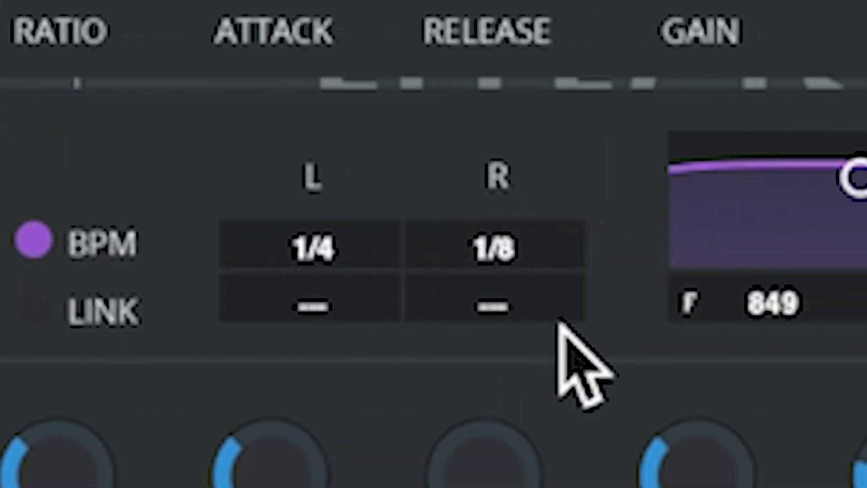
click(866, 271)
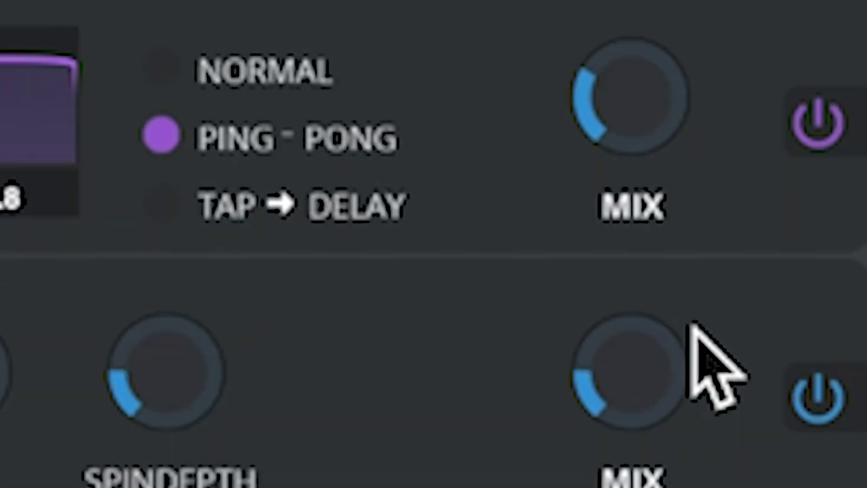
Enable the EQ effect and move it between the Compressor and Delay.
click(866, 487)
drag(436, 212, 415, 131)
drag(408, 167, 412, 54)
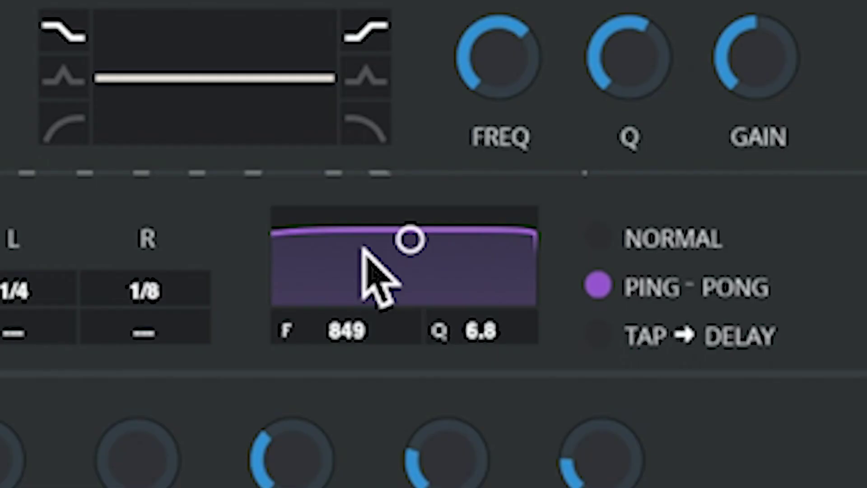
Shape the delay's filter to a frequency of about 4762 Hz with a Q of 1.4.
drag(516, 163, 513, 167)
drag(398, 272, 485, 302)
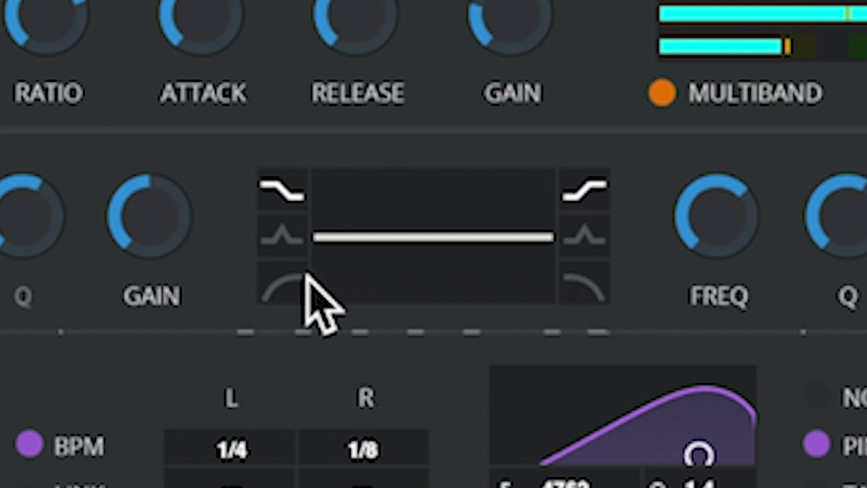
Switch the EQ's lower band to a low cut, reduce its Q and fine-tune its cutoff frequency.
click(63, 127)
drag(403, 216, 397, 367)
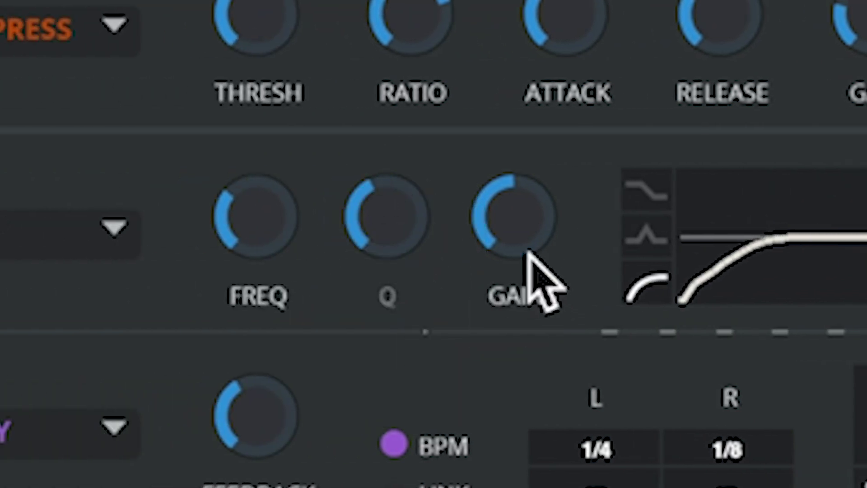
mouse_move(291, 237)
mouse_down()
mouse_move(294, 248)
mouse_move(291, 239)
mouse_up()
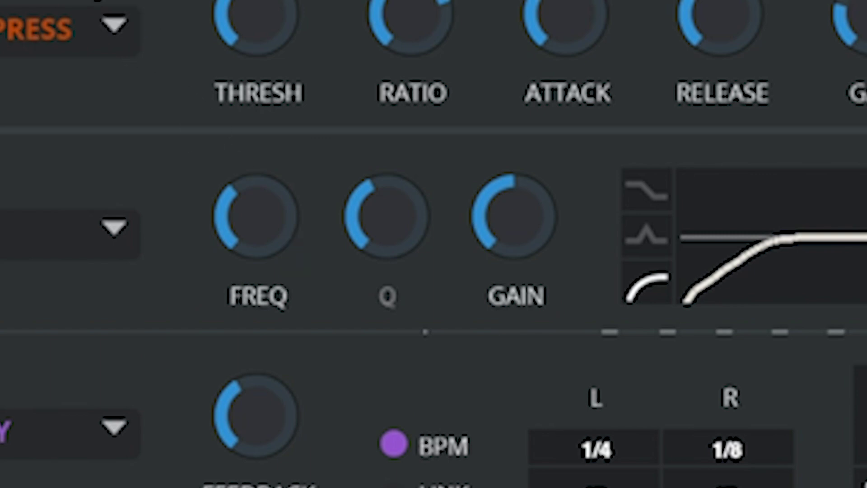
Assign LFO 3 as the source of the third modulation matrix slot and set its rate to 6.6 Hz.
click(336, 106)
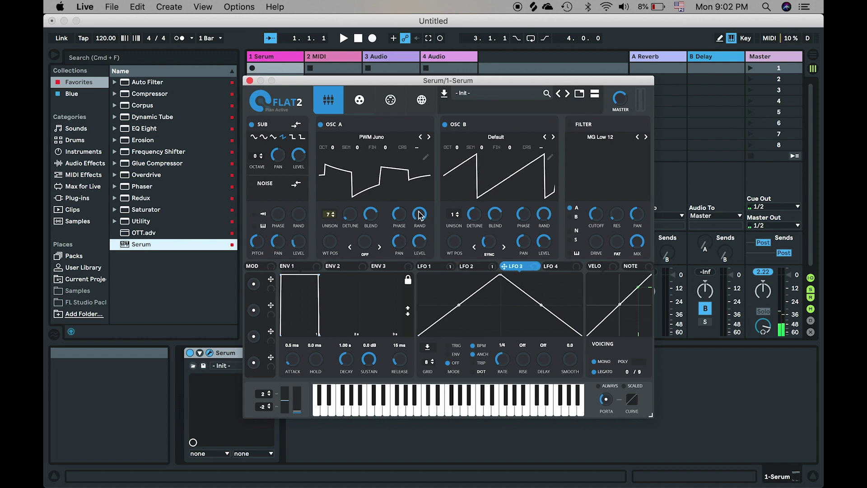
click(397, 96)
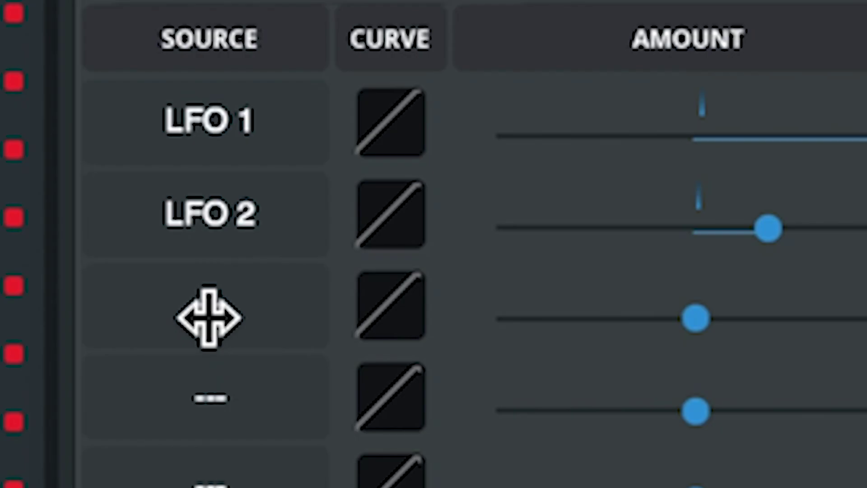
click(265, 171)
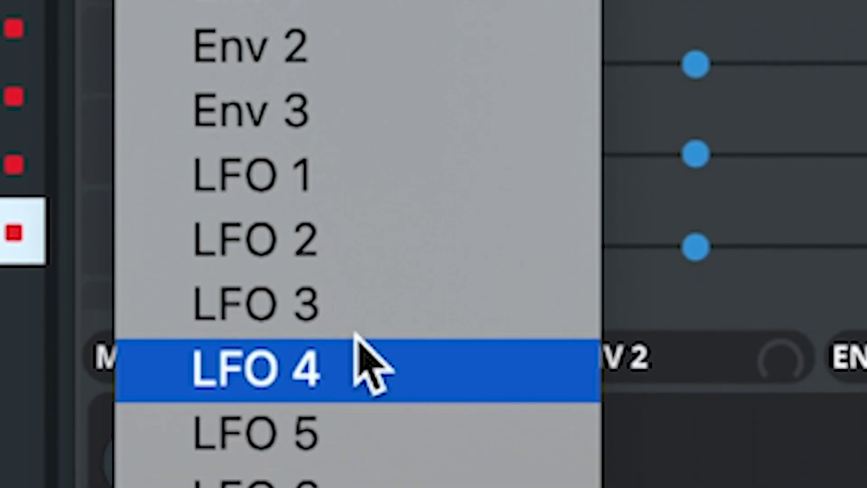
click(368, 456)
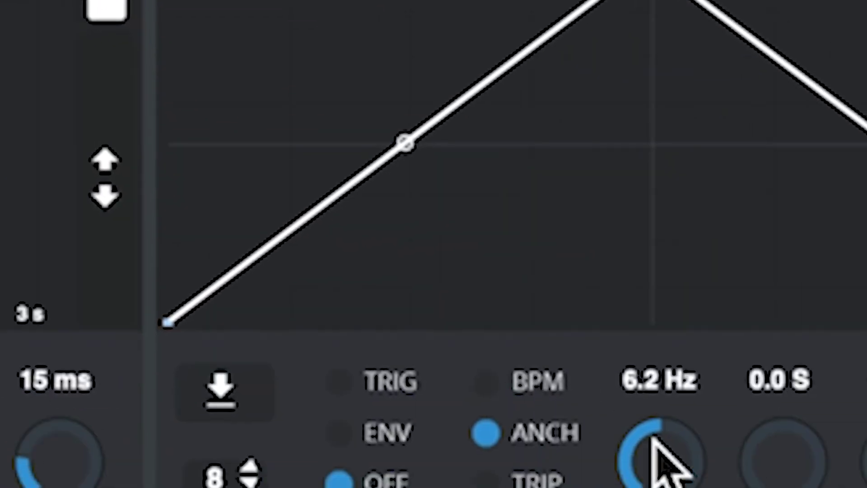
drag(377, 354, 368, 338)
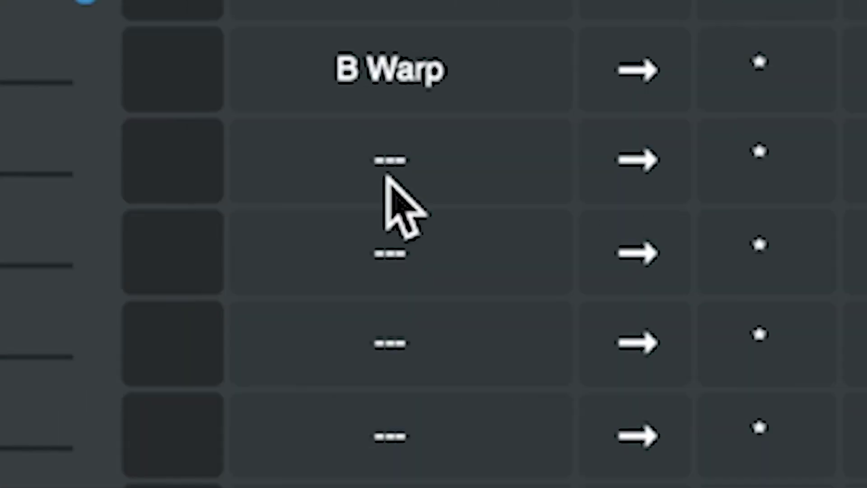
Route the LFO 3 matrix slot to the global master tuning (Mast.Tun).
click(388, 178)
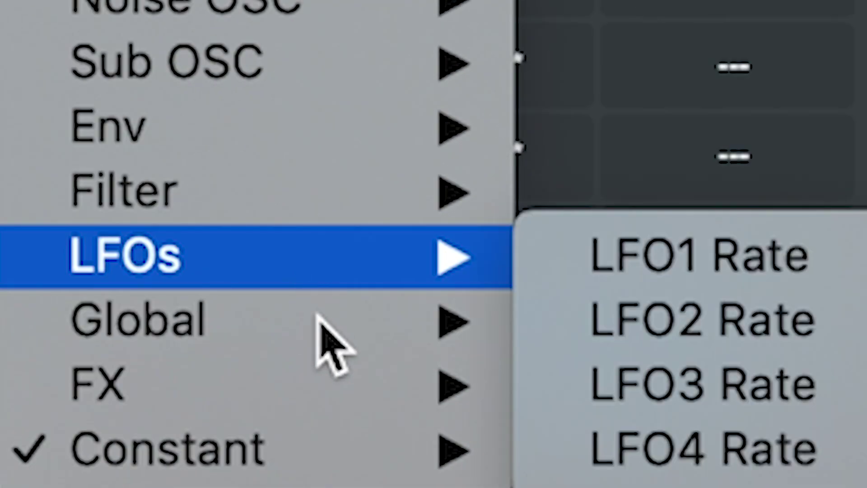
mouse_move(318, 322)
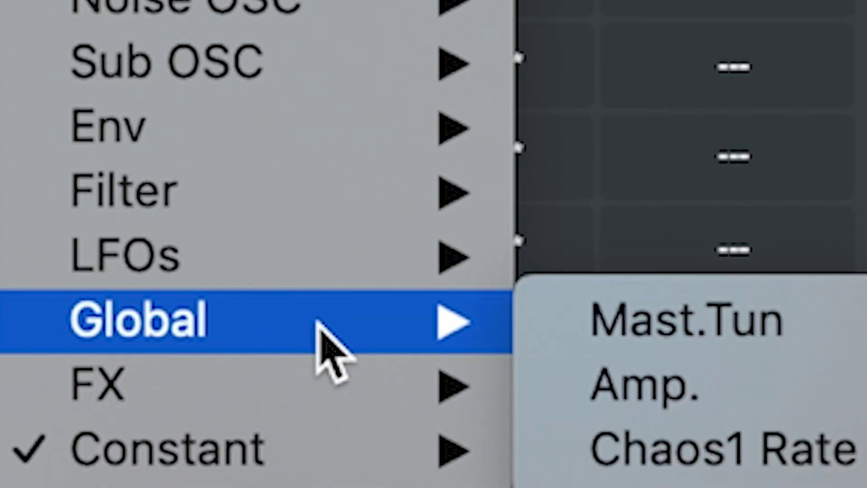
click(603, 333)
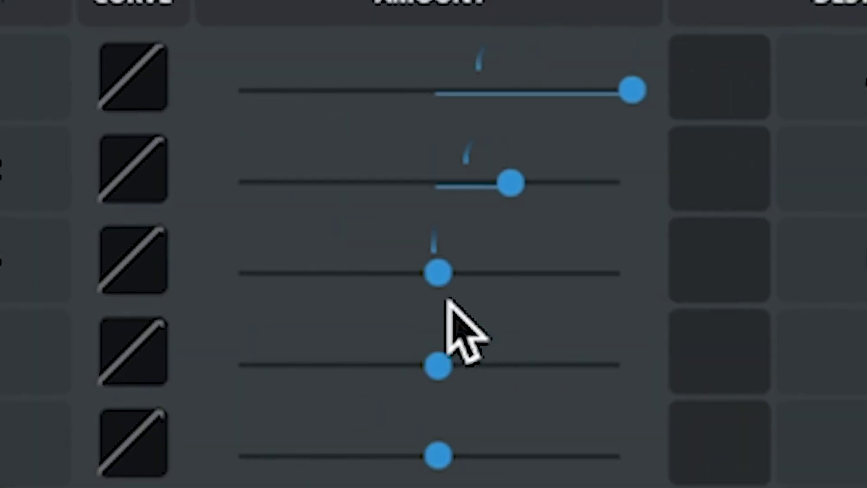
Set a very small positive modulation amount for LFO 3 on the master tuning to create a subtle vibrato.
click(440, 283)
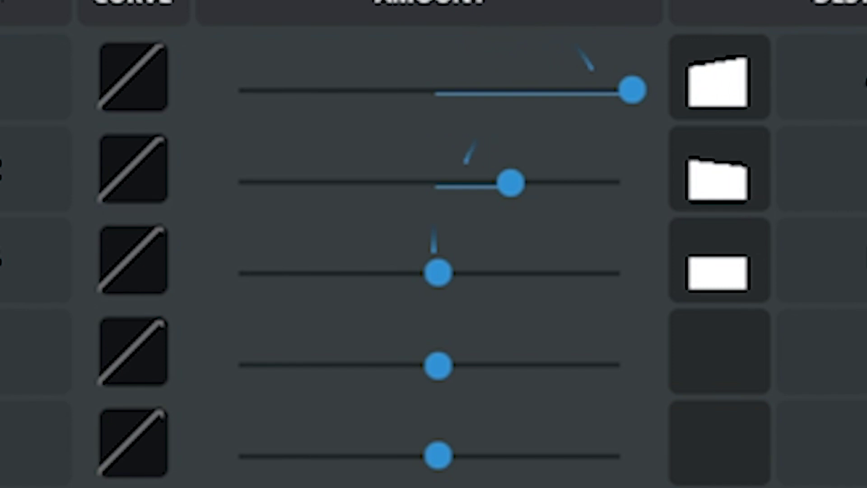
drag(445, 274, 452, 273)
click(452, 273)
drag(451, 273, 459, 289)
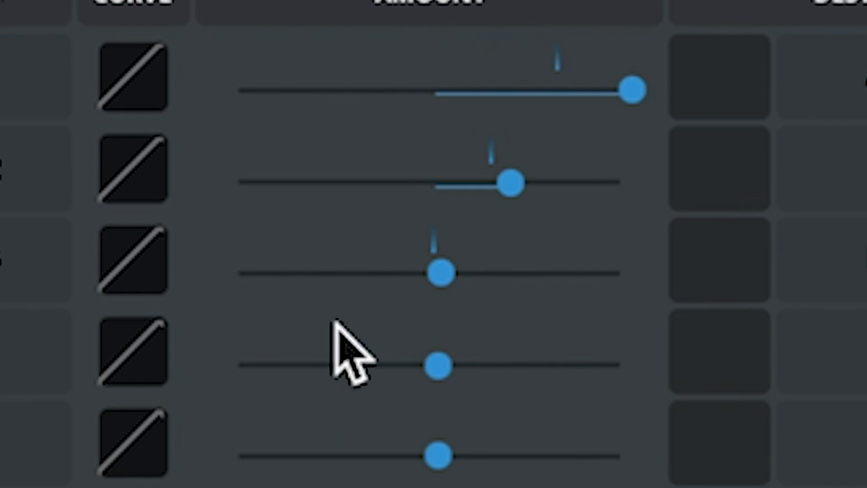
drag(440, 274, 441, 277)
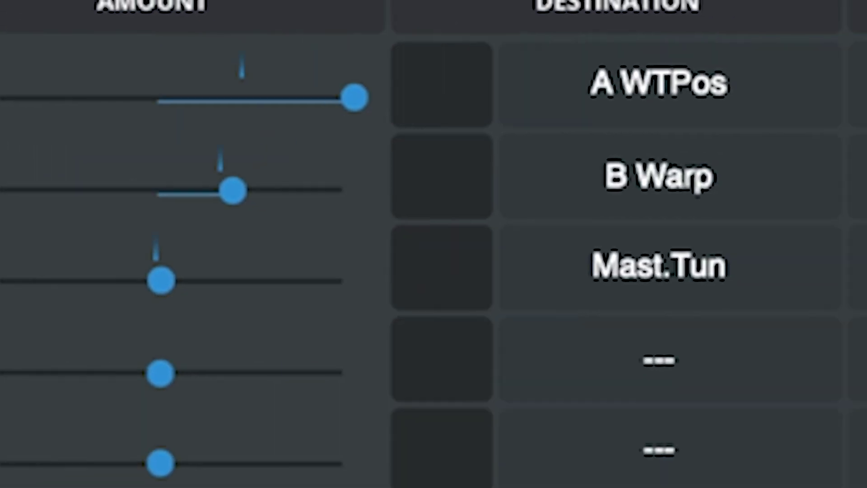
Set Mod Wheel as the auxiliary source of the LFO 3 vibrato slot and bring the mod wheel down to minimum.
click(519, 286)
click(397, 144)
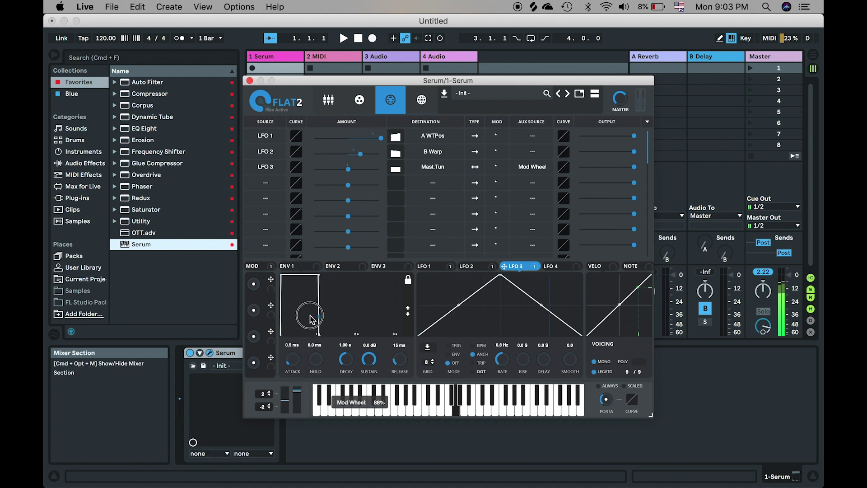
drag(297, 389, 299, 401)
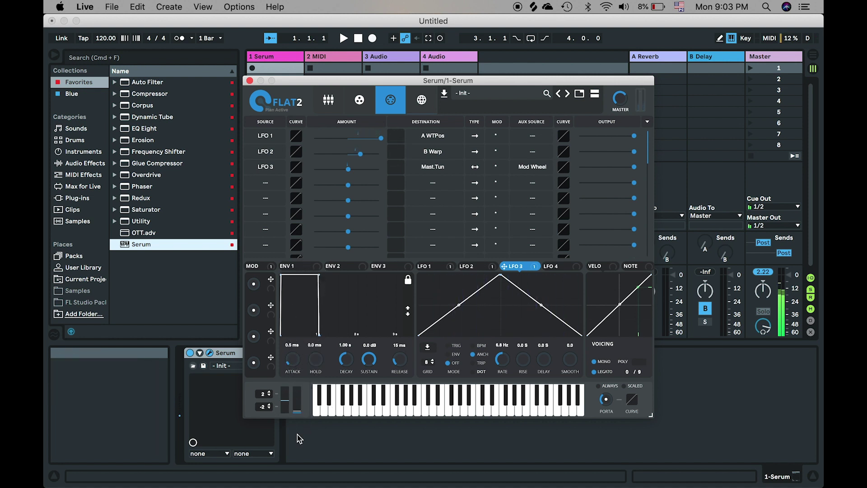